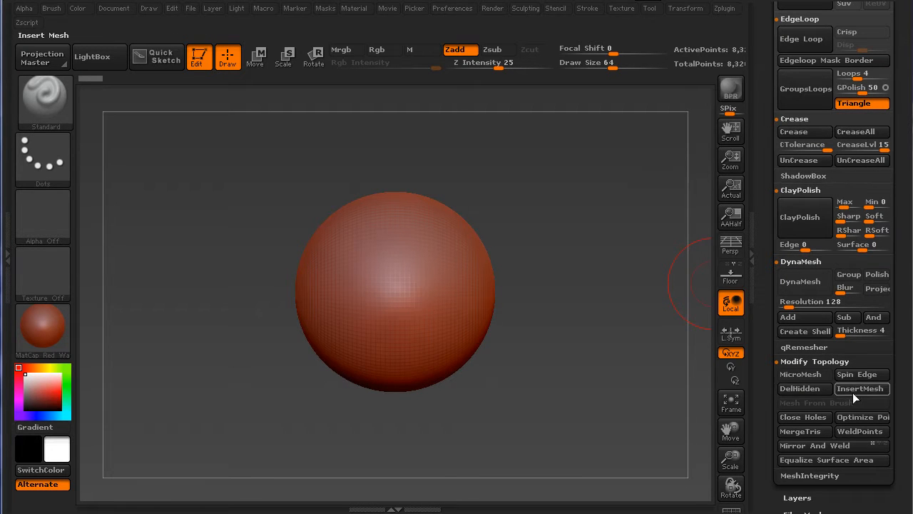
# - Examine the options in the Tool palette's Deformation and Polygroups sections
pyautogui.scroll(-5, 769, 393)
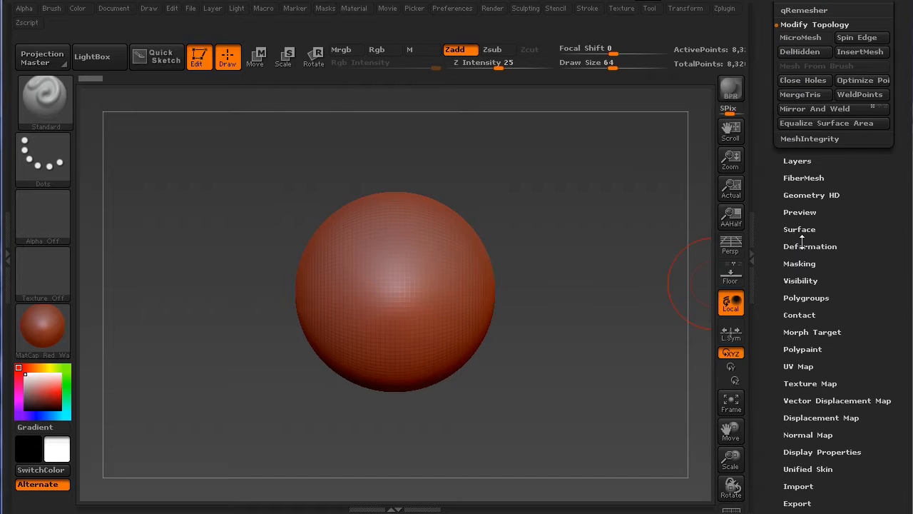
pyautogui.click(802, 244)
pyautogui.scroll(-1, 773, 215)
pyautogui.moveTo(773, 214); pyautogui.dragTo(773, 167)
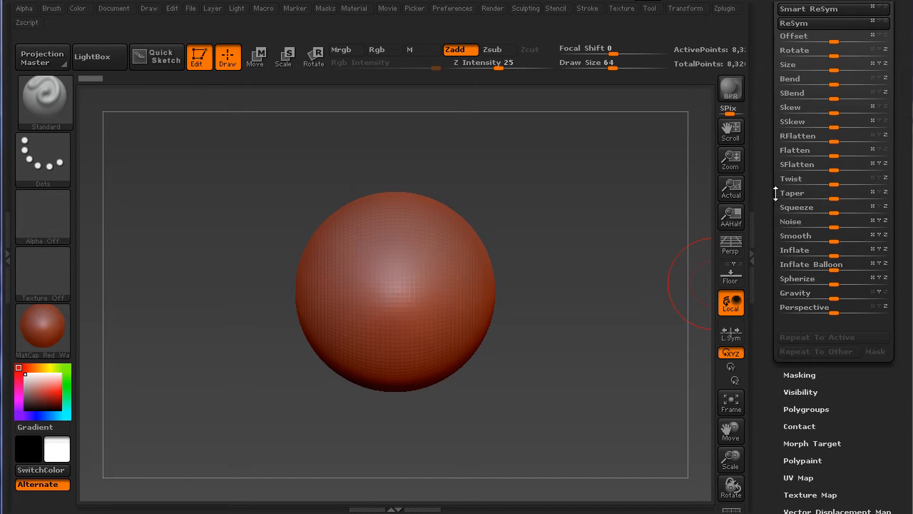
pyautogui.click(803, 376)
pyautogui.moveTo(769, 412); pyautogui.dragTo(761, 499)
pyautogui.click(810, 343)
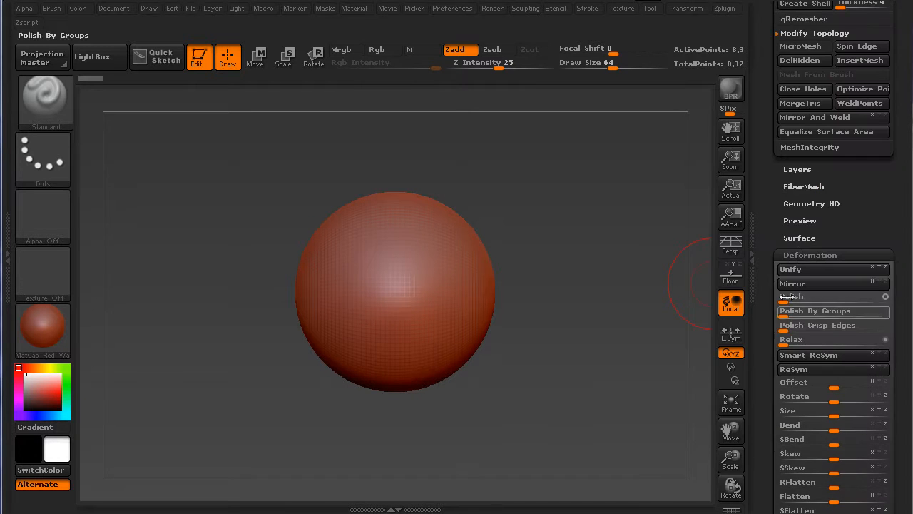
# - Collapse the Deformation, Polygroups, Geometry and SubTool sections of the Tool palette
pyautogui.click(809, 254)
pyautogui.click(799, 272)
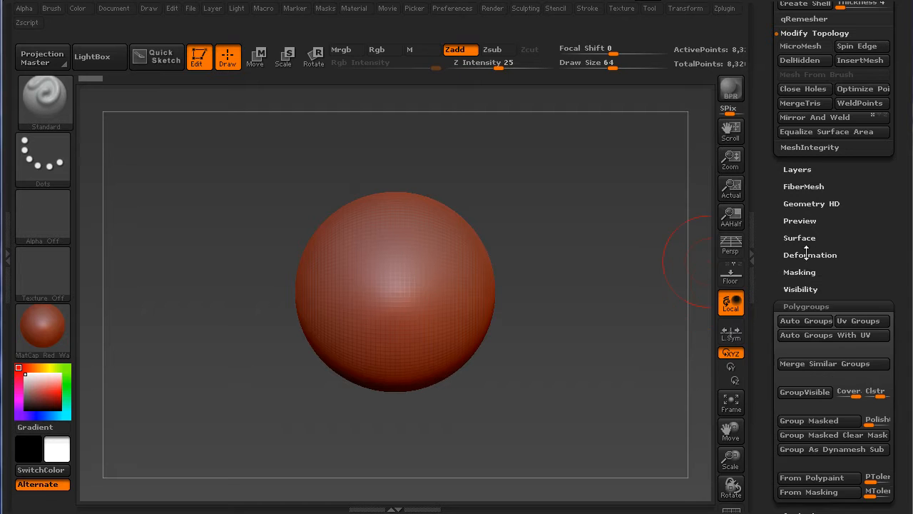
pyautogui.click(810, 306)
pyautogui.moveTo(776, 255); pyautogui.dragTo(772, 421)
pyautogui.moveTo(766, 321); pyautogui.dragTo(767, 348)
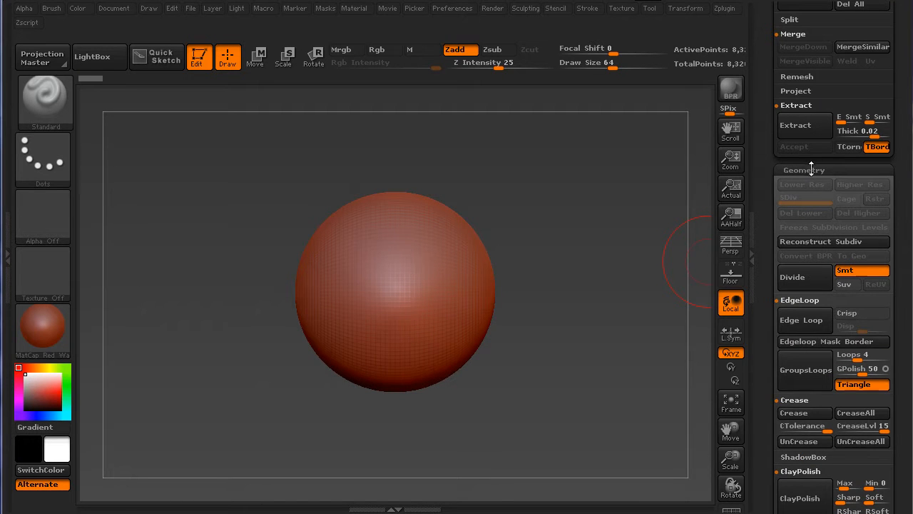
pyautogui.click(789, 172)
pyautogui.moveTo(769, 194); pyautogui.dragTo(758, 294)
pyautogui.moveTo(762, 262); pyautogui.dragTo(772, 382)
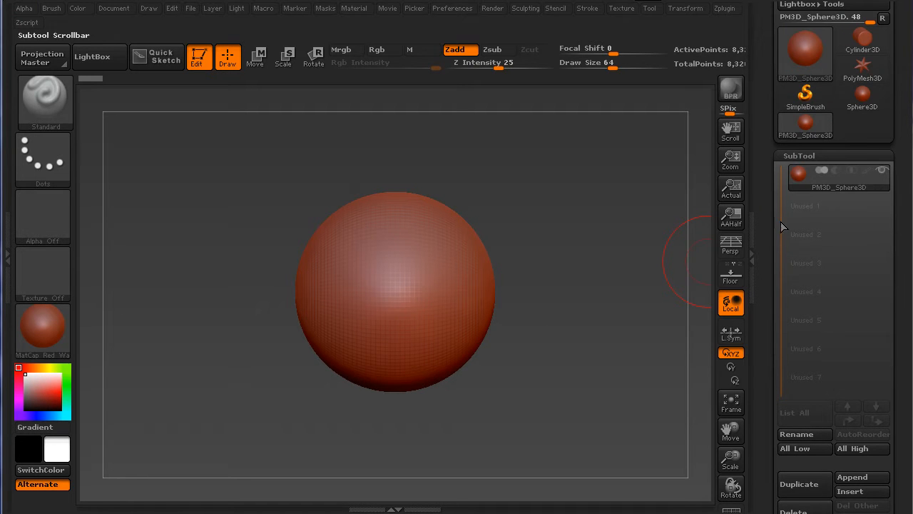
pyautogui.click(799, 156)
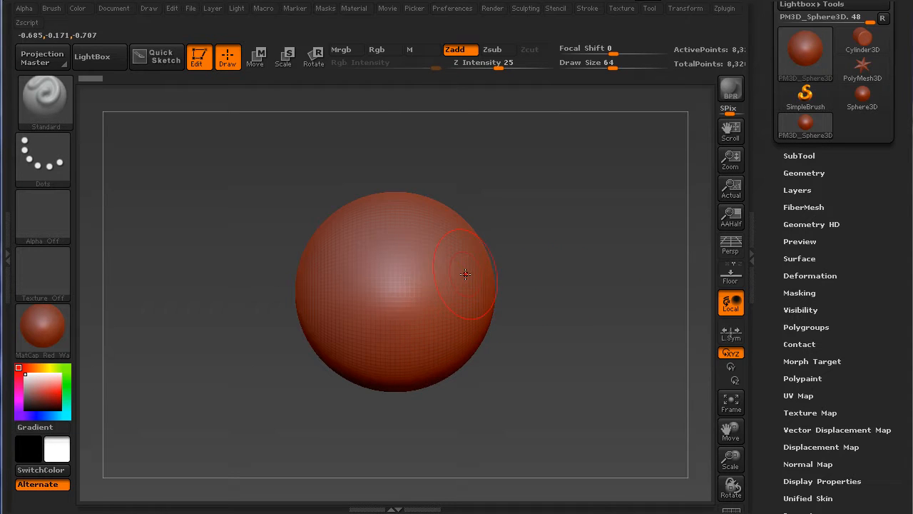
pyautogui.press('space')
pyautogui.press('m')
# - Turn on Enable Customize in the Config section of the preferences
pyautogui.click(492, 8)
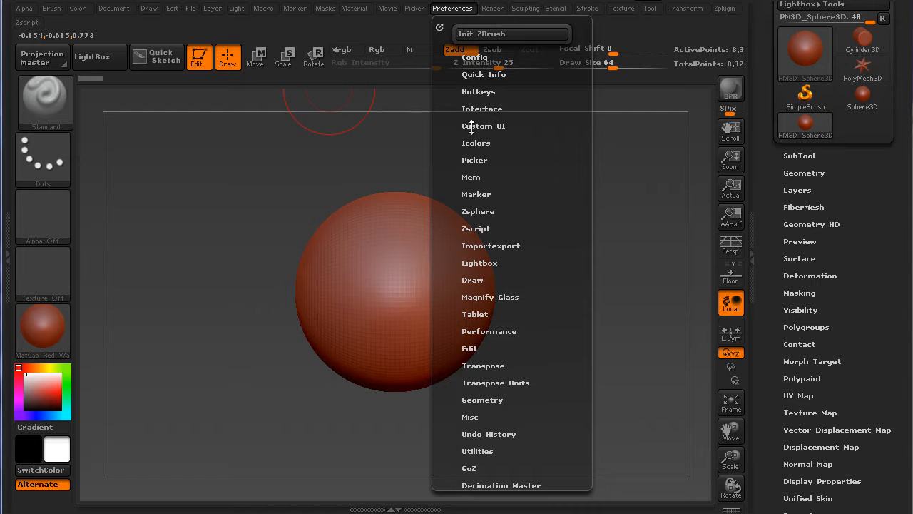
pyautogui.click(483, 126)
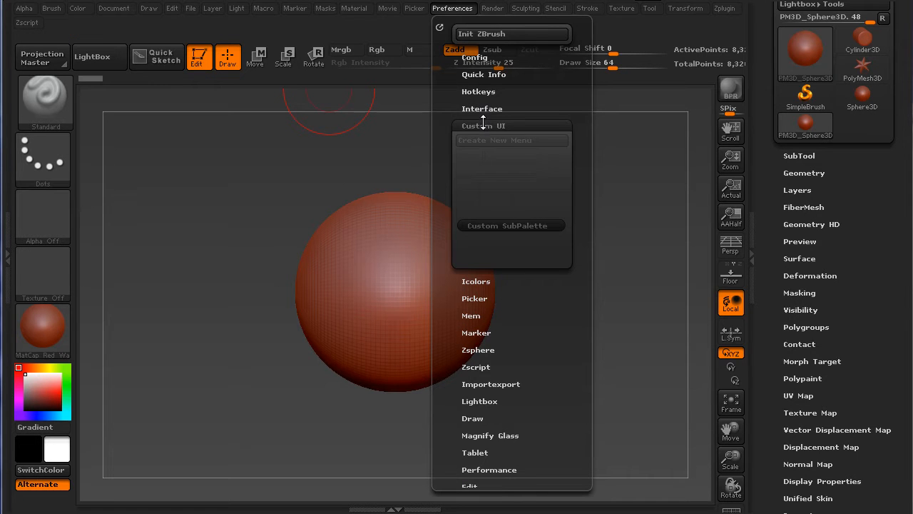
pyautogui.click(483, 125)
pyautogui.click(477, 56)
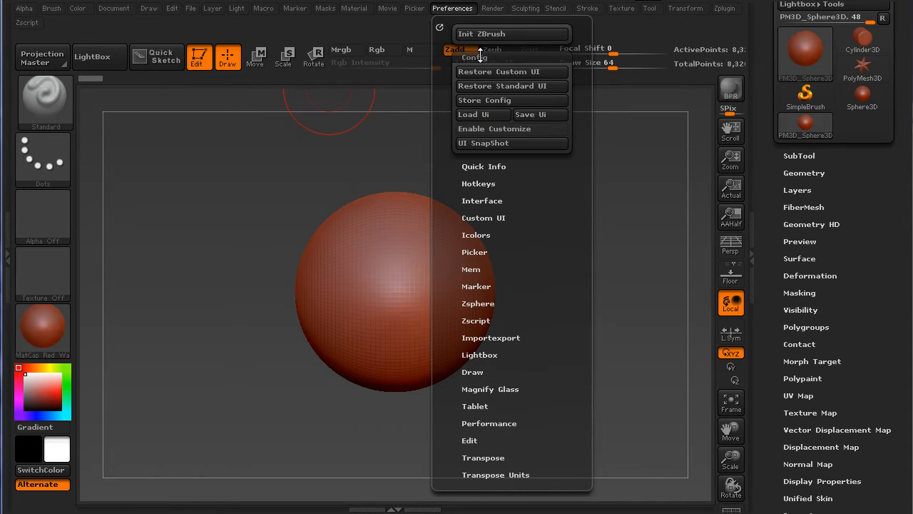
pyautogui.click(488, 129)
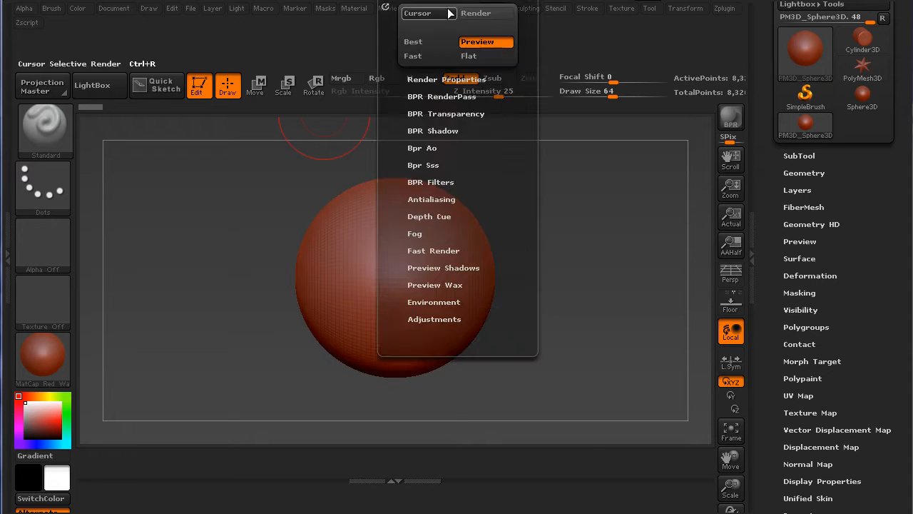
# - Create a new custom interface menu titled "custom"
pyautogui.moveTo(458, 13)
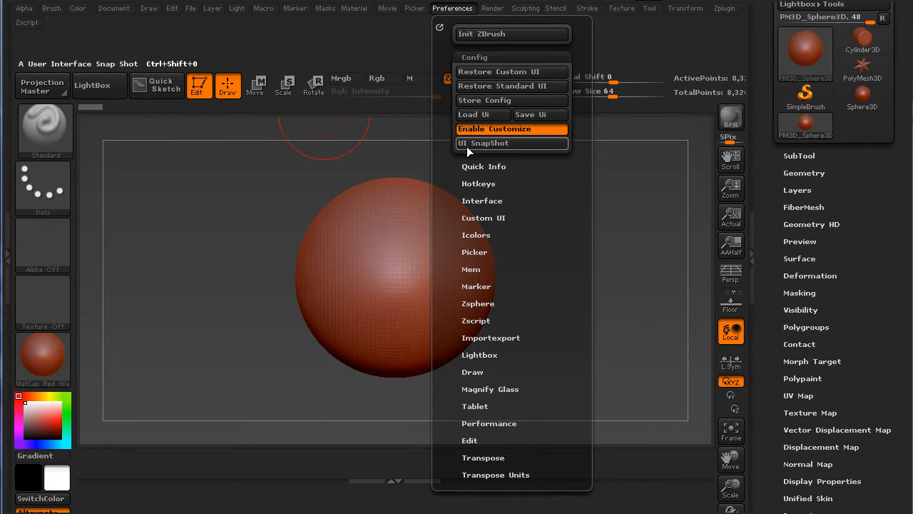
pyautogui.click(482, 218)
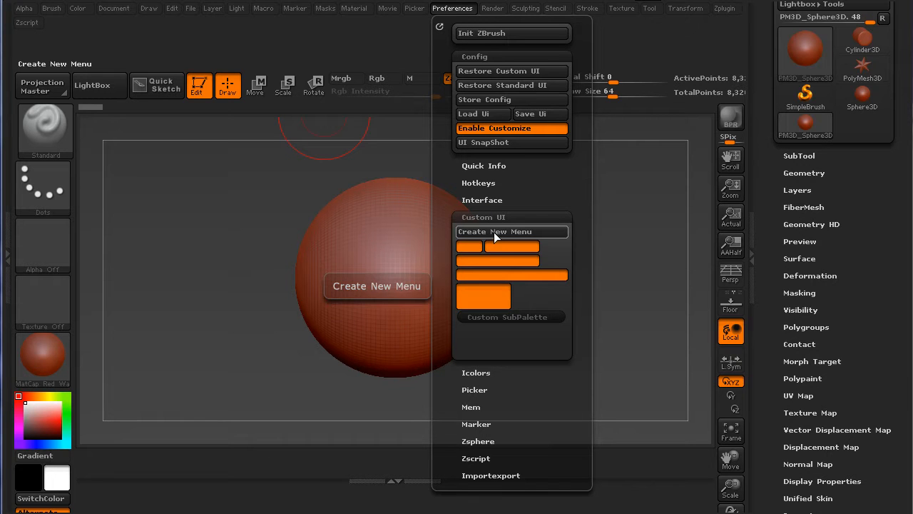
pyautogui.click(488, 231)
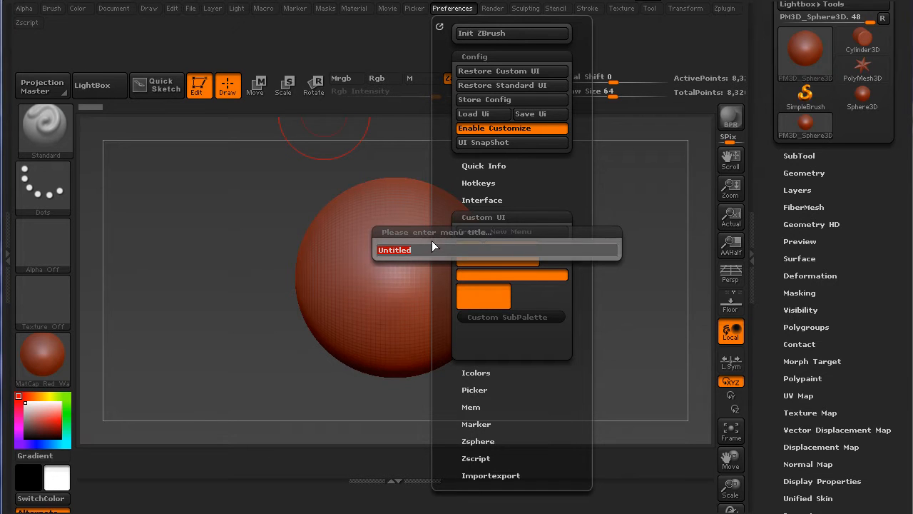
pyautogui.write('custom')
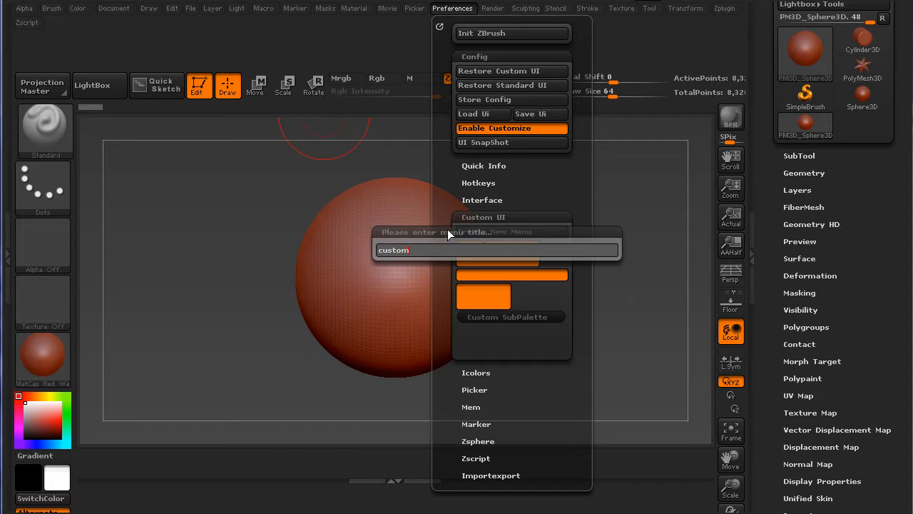
pyautogui.press('Return')
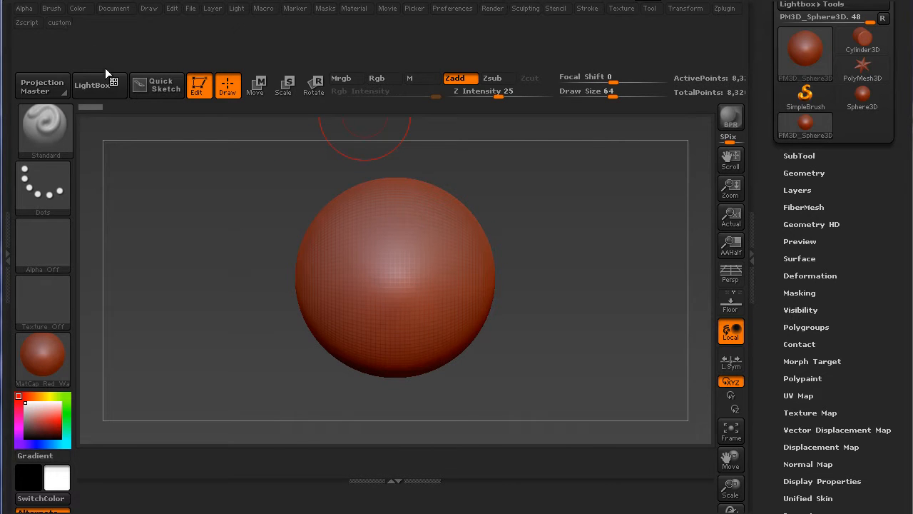
# - Open the collapsed side tray and replace its Masks palette with the custom menu
pyautogui.click(8, 243)
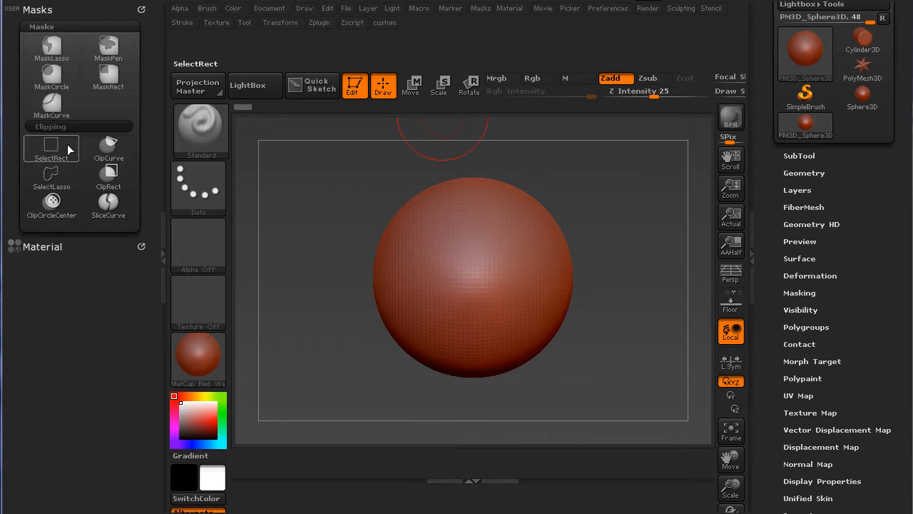
pyautogui.click(139, 10)
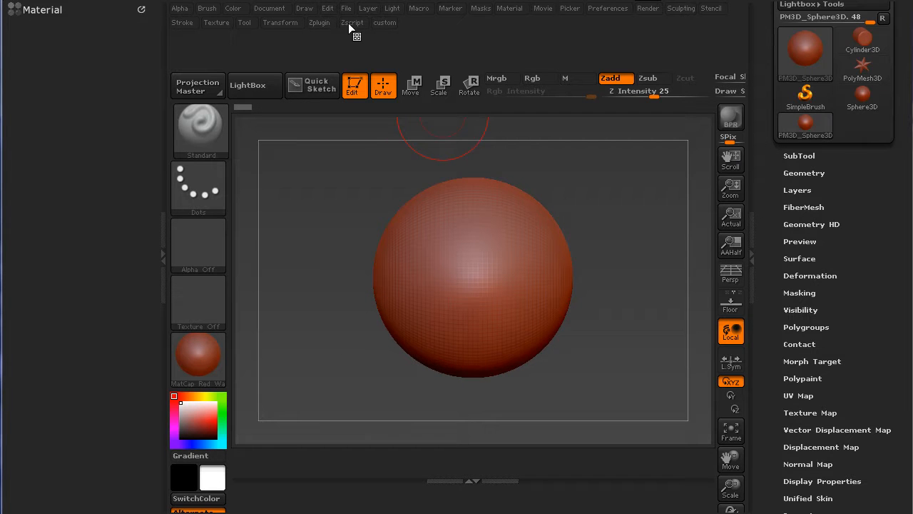
pyautogui.click(384, 22)
pyautogui.keyDown('ctrl'); pyautogui.keyDown('alt'); pyautogui.moveTo(383, 35); pyautogui.dragTo(56, 86); pyautogui.keyUp('alt'); pyautogui.keyUp('ctrl')
# - Expand the Geometry and SubTool sections and copy the Extract button into the custom menu
pyautogui.click(802, 173)
pyautogui.moveTo(766, 132); pyautogui.dragTo(770, 184)
pyautogui.click(799, 254)
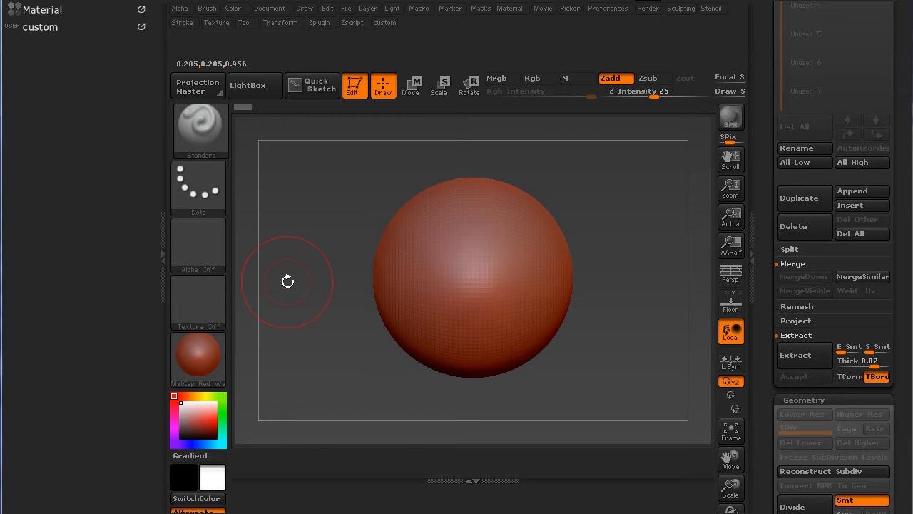
pyautogui.press('ctrl')
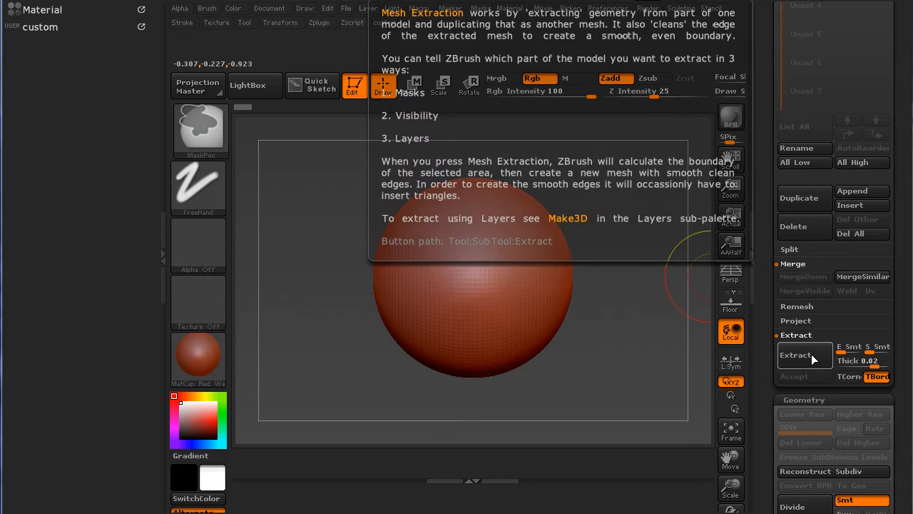
pyautogui.moveTo(815, 359)
pyautogui.keyDown('ctrl'); pyautogui.keyDown('alt'); pyautogui.mouseDown()
pyautogui.moveTo(246, 199)
pyautogui.moveTo(42, 47)
pyautogui.moveTo(89, 93)
pyautogui.mouseUp(); pyautogui.keyUp('alt'); pyautogui.keyUp('ctrl')
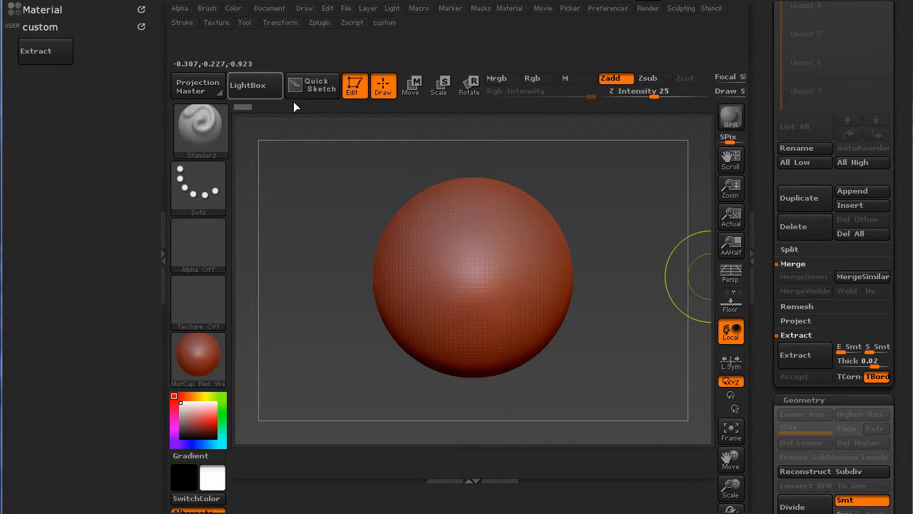
# - Add a Custom SubPalette to the custom menu and move the Extract button into it
pyautogui.press('space')
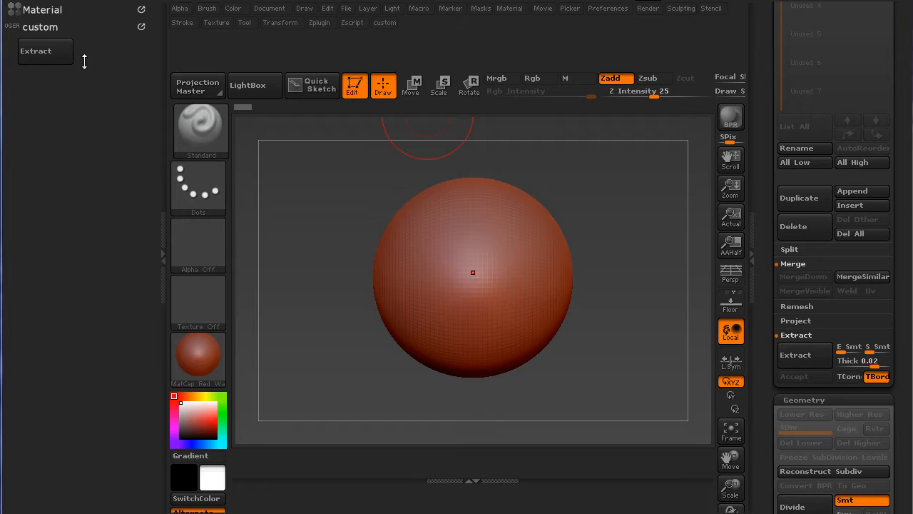
pyautogui.click(600, 9)
pyautogui.moveTo(607, 8)
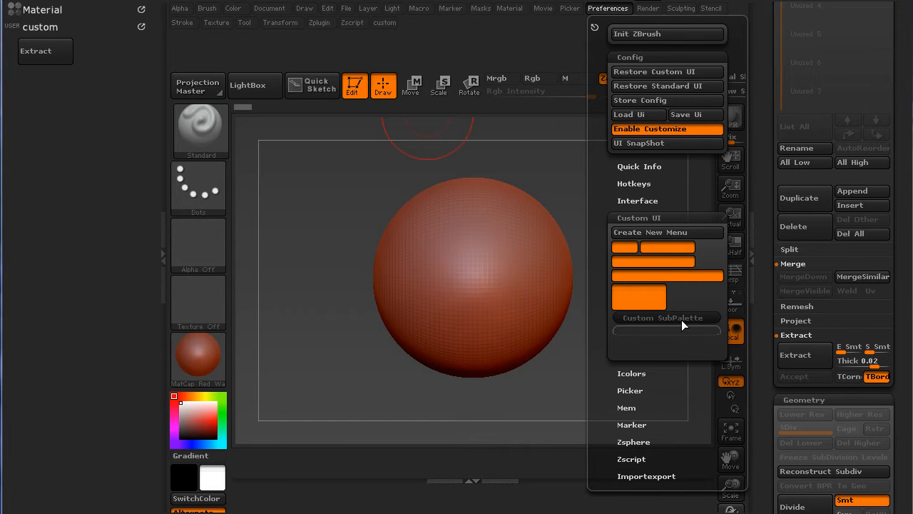
pyautogui.moveTo(683, 316)
pyautogui.keyDown('ctrl'); pyautogui.keyDown('alt'); pyautogui.mouseDown()
pyautogui.moveTo(569, 300)
pyautogui.moveTo(144, 127)
pyautogui.moveTo(78, 71)
pyautogui.moveTo(84, 46)
pyautogui.mouseUp(); pyautogui.keyUp('alt'); pyautogui.keyUp('ctrl')
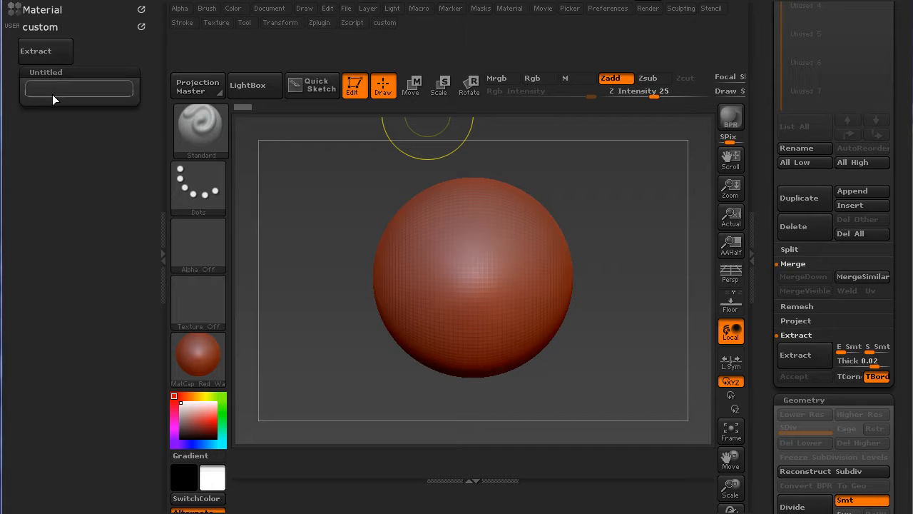
pyautogui.press('ctrl')
pyautogui.moveTo(44, 58)
pyautogui.keyDown('ctrl'); pyautogui.keyDown('alt'); pyautogui.mouseDown()
pyautogui.moveTo(47, 92)
pyautogui.moveTo(65, 84)
pyautogui.mouseUp(); pyautogui.keyUp('alt'); pyautogui.keyUp('ctrl')
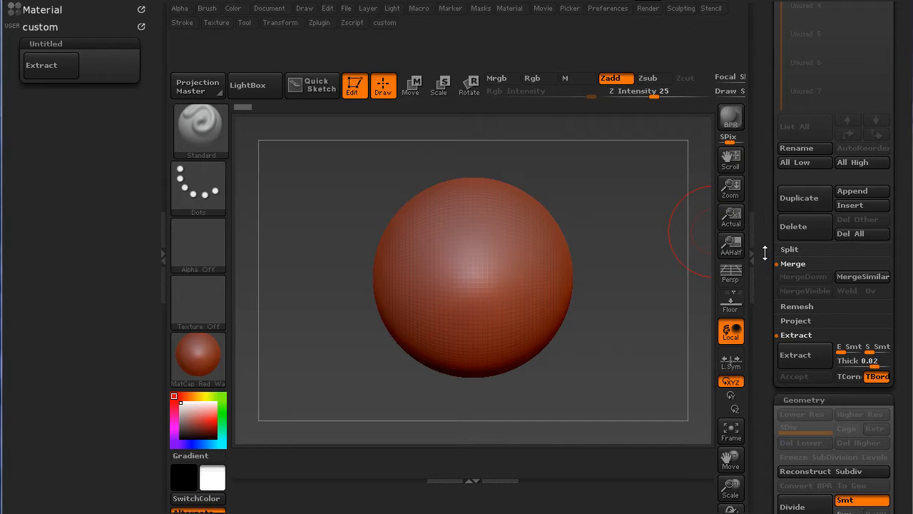
# - Copy the E Smt, S Smt and Thick sliders next to the Extract button in the custom subpalette
pyautogui.scroll(-2, 766, 253)
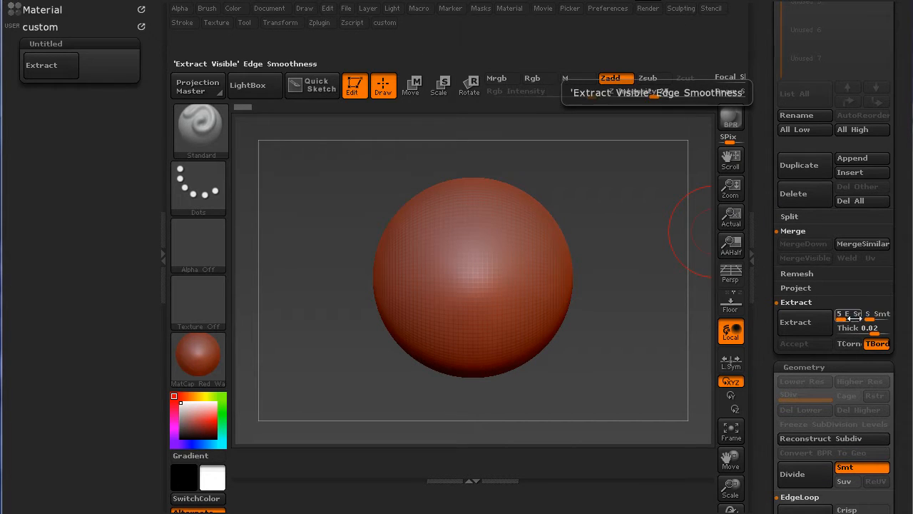
pyautogui.keyDown('ctrl'); pyautogui.keyDown('alt'); pyautogui.moveTo(851, 316); pyautogui.dragTo(96, 64); pyautogui.keyUp('alt'); pyautogui.keyUp('ctrl')
pyautogui.moveTo(879, 314)
pyautogui.keyDown('ctrl'); pyautogui.keyDown('alt'); pyautogui.mouseDown()
pyautogui.moveTo(257, 116)
pyautogui.moveTo(117, 61)
pyautogui.mouseUp(); pyautogui.keyUp('alt'); pyautogui.keyUp('ctrl')
pyautogui.keyDown('ctrl'); pyautogui.keyDown('alt'); pyautogui.moveTo(856, 327); pyautogui.dragTo(100, 67); pyautogui.keyUp('alt'); pyautogui.keyUp('ctrl')
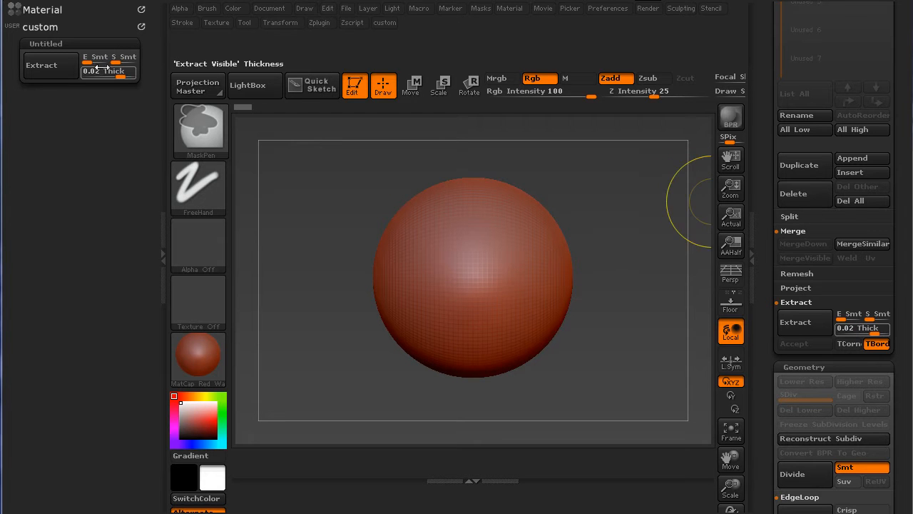
# - Copy the Edge Loop button with its Crisp and Disp options into the custom subpalette, below Extract
pyautogui.click(793, 217)
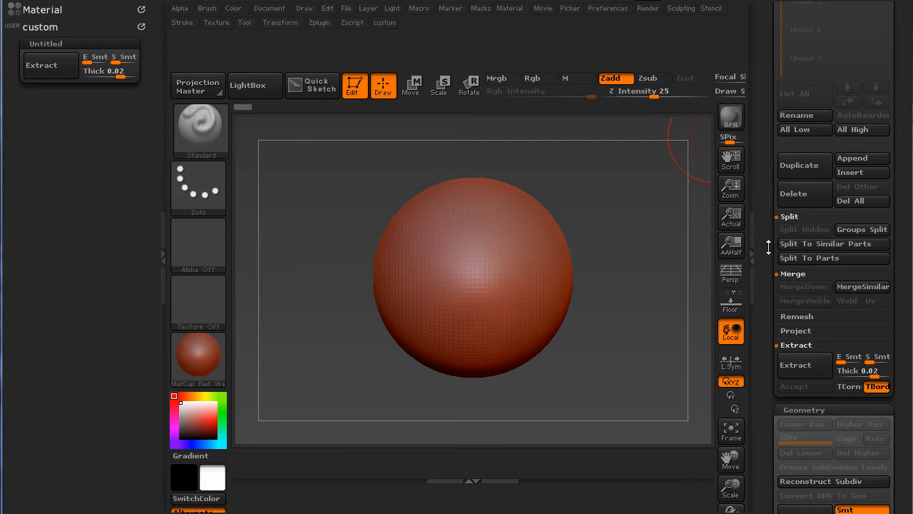
pyautogui.moveTo(768, 246); pyautogui.dragTo(769, 231)
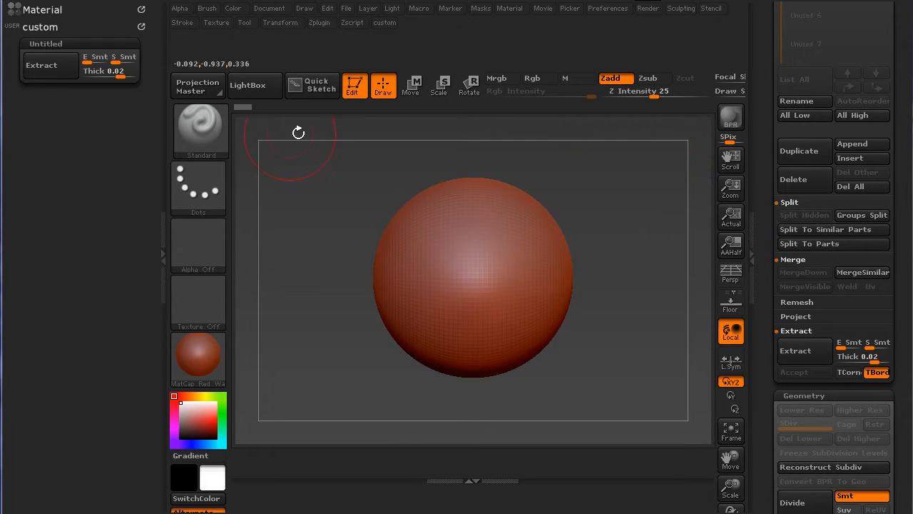
pyautogui.moveTo(772, 303); pyautogui.dragTo(777, 154)
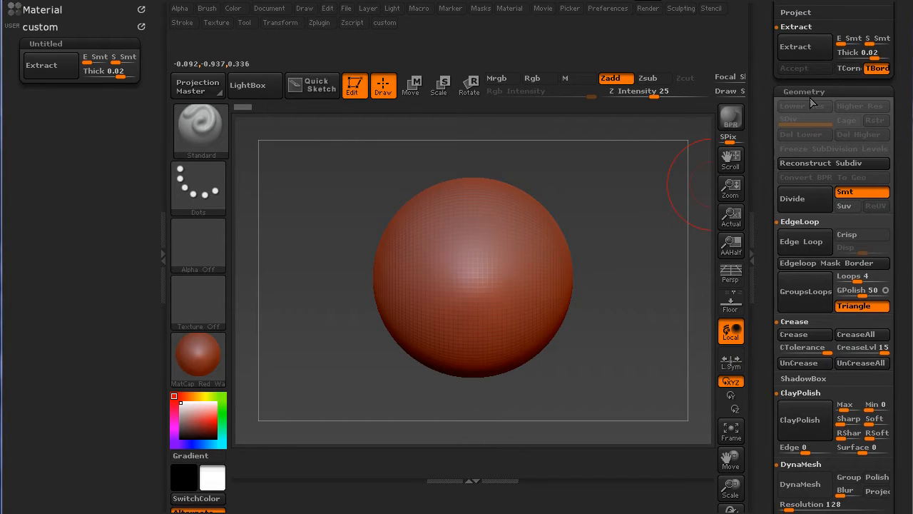
pyautogui.scroll(-2, 804, 213)
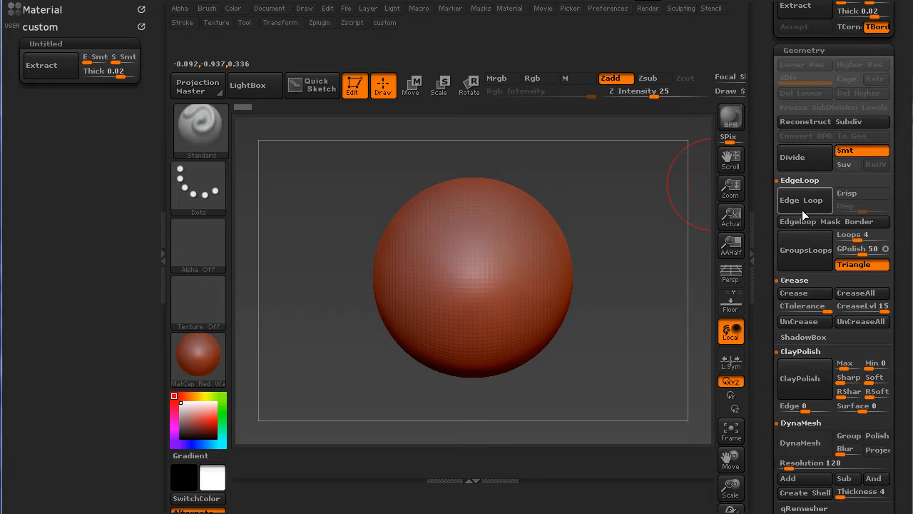
pyautogui.press('ctrl')
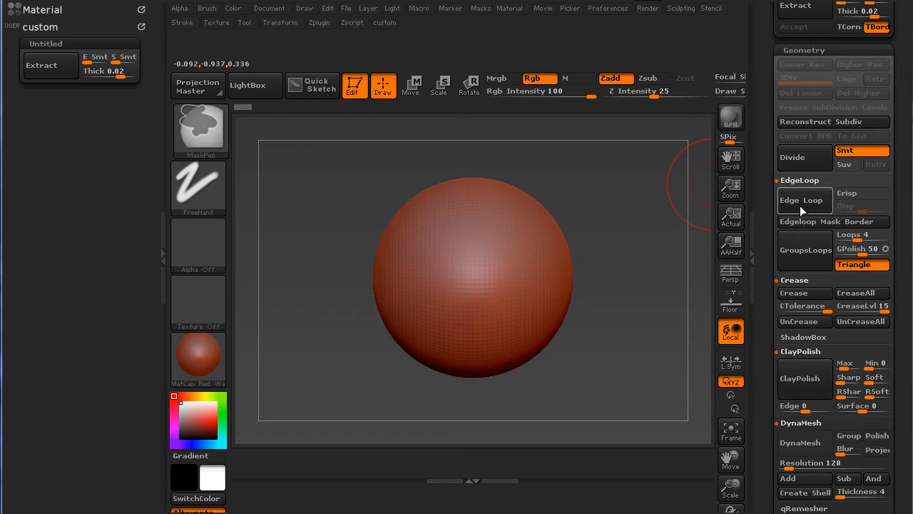
pyautogui.moveTo(810, 202)
pyautogui.keyDown('ctrl'); pyautogui.keyDown('alt'); pyautogui.mouseDown()
pyautogui.moveTo(349, 183)
pyautogui.moveTo(48, 102)
pyautogui.moveTo(55, 85)
pyautogui.mouseUp(); pyautogui.keyUp('alt'); pyautogui.keyUp('ctrl')
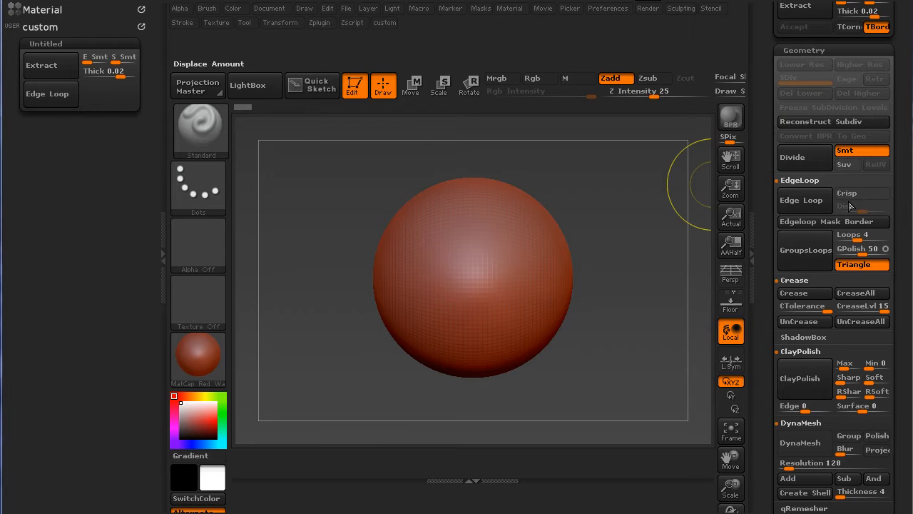
pyautogui.moveTo(856, 191)
pyautogui.keyDown('ctrl'); pyautogui.keyDown('alt'); pyautogui.mouseDown()
pyautogui.moveTo(460, 180)
pyautogui.moveTo(105, 86)
pyautogui.mouseUp(); pyautogui.keyUp('alt'); pyautogui.keyUp('ctrl')
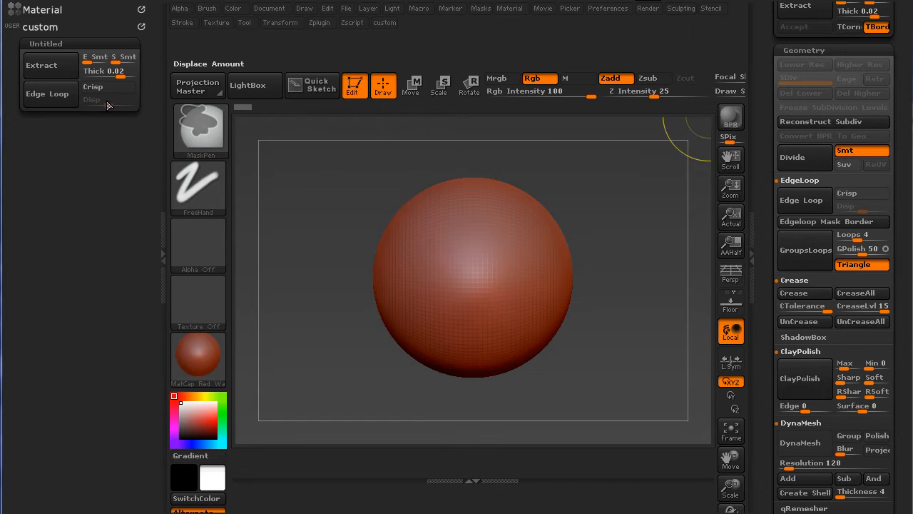
# - Add Edgeloop Mask Border, GroupsLoops and the Loops slider to the custom subpalette, below Edge Loop
pyautogui.moveTo(818, 221)
pyautogui.keyDown('ctrl'); pyautogui.keyDown('alt'); pyautogui.mouseDown()
pyautogui.moveTo(147, 159)
pyautogui.moveTo(66, 108)
pyautogui.mouseUp(); pyautogui.keyUp('alt'); pyautogui.keyUp('ctrl')
pyautogui.keyDown('ctrl'); pyautogui.keyDown('alt'); pyautogui.moveTo(797, 251); pyautogui.dragTo(60, 152); pyautogui.keyUp('alt'); pyautogui.keyUp('ctrl')
pyautogui.moveTo(852, 235)
pyautogui.keyDown('ctrl'); pyautogui.keyDown('alt'); pyautogui.mouseDown()
pyautogui.moveTo(475, 212)
pyautogui.moveTo(132, 130)
pyautogui.mouseUp(); pyautogui.keyUp('alt'); pyautogui.keyUp('ctrl')
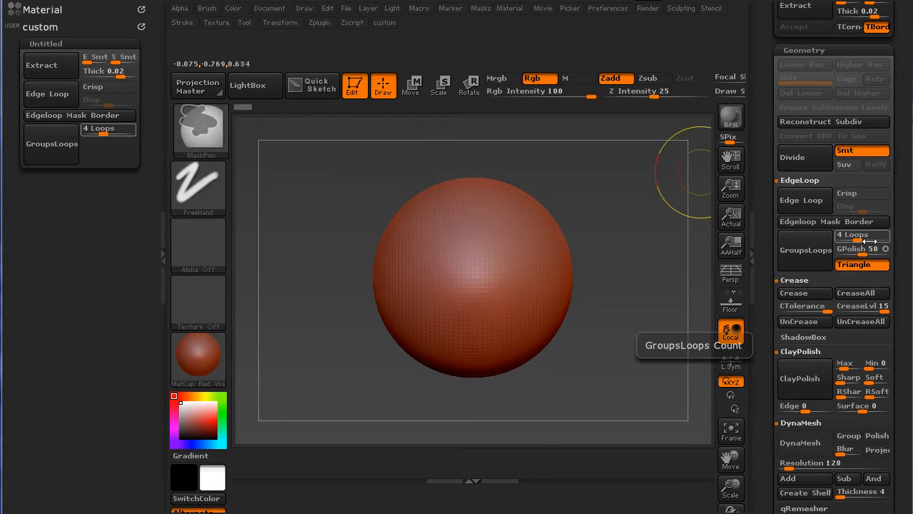
# - Copy the GPolish slider and Triangle option next to GroupsLoops in the custom subpalette, and title the subpalette geo
pyautogui.keyDown('ctrl'); pyautogui.keyDown('alt'); pyautogui.moveTo(863, 248); pyautogui.dragTo(105, 143); pyautogui.keyUp('alt'); pyautogui.keyUp('ctrl')
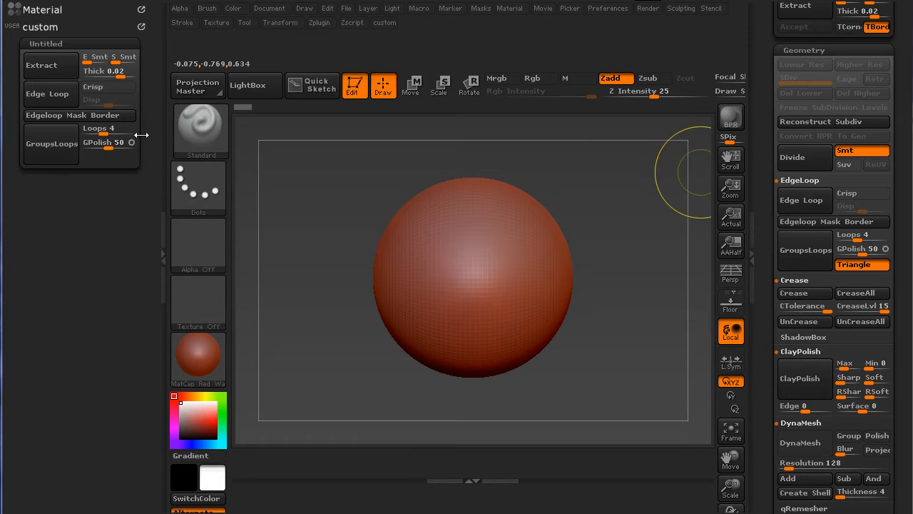
pyautogui.moveTo(862, 264)
pyautogui.keyDown('ctrl'); pyautogui.keyDown('alt'); pyautogui.mouseDown()
pyautogui.moveTo(620, 249)
pyautogui.moveTo(107, 158)
pyautogui.mouseUp(); pyautogui.keyUp('alt'); pyautogui.keyUp('ctrl')
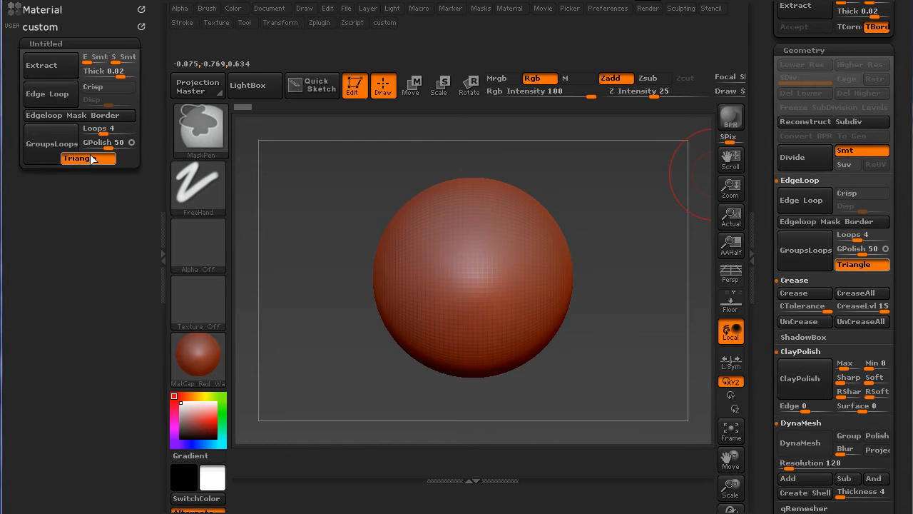
pyautogui.keyDown('ctrl'); pyautogui.keyDown('alt'); pyautogui.click(54, 43); pyautogui.keyUp('alt'); pyautogui.keyUp('ctrl')
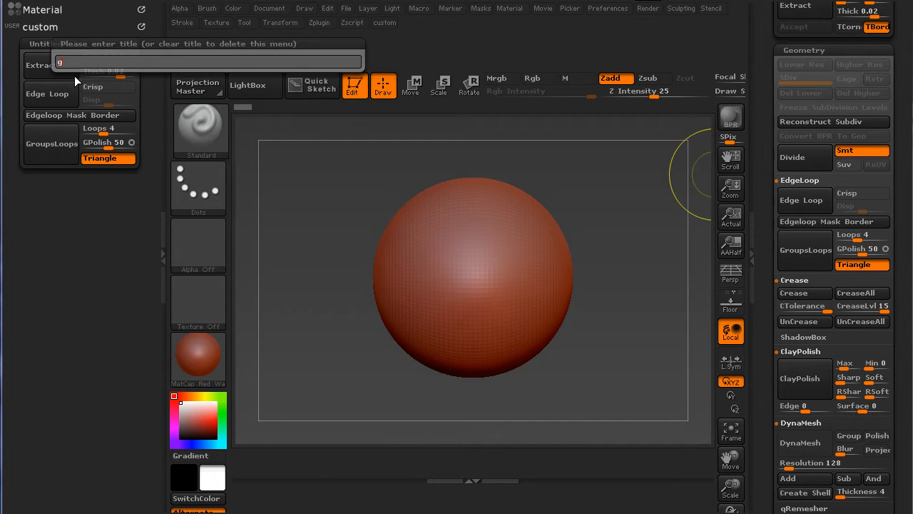
pyautogui.press('Return')
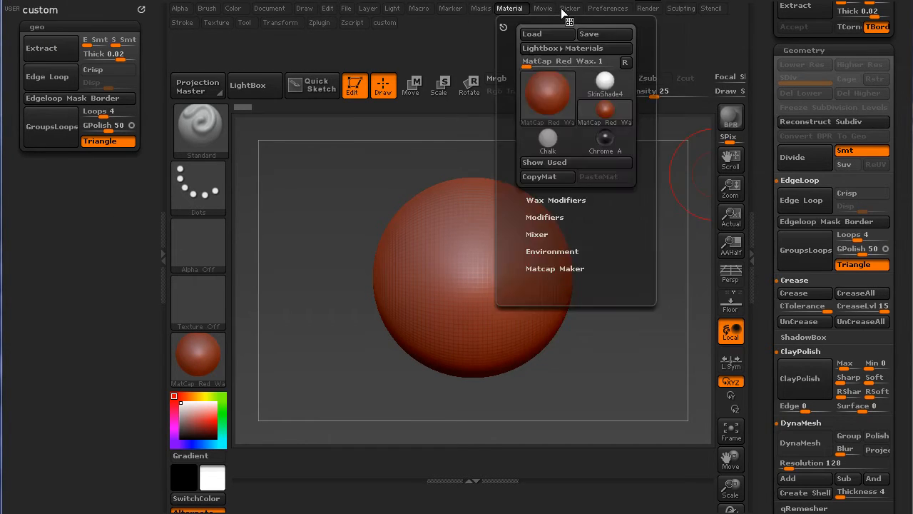
# - Add a second, empty Custom SubPalette to the custom menu, below the geo subpalette
pyautogui.moveTo(605, 12)
pyautogui.moveTo(655, 316)
pyautogui.keyDown('ctrl'); pyautogui.keyDown('alt'); pyautogui.mouseDown()
pyautogui.moveTo(142, 210)
pyautogui.moveTo(58, 171)
pyautogui.mouseUp(); pyautogui.keyUp('alt'); pyautogui.keyUp('ctrl')
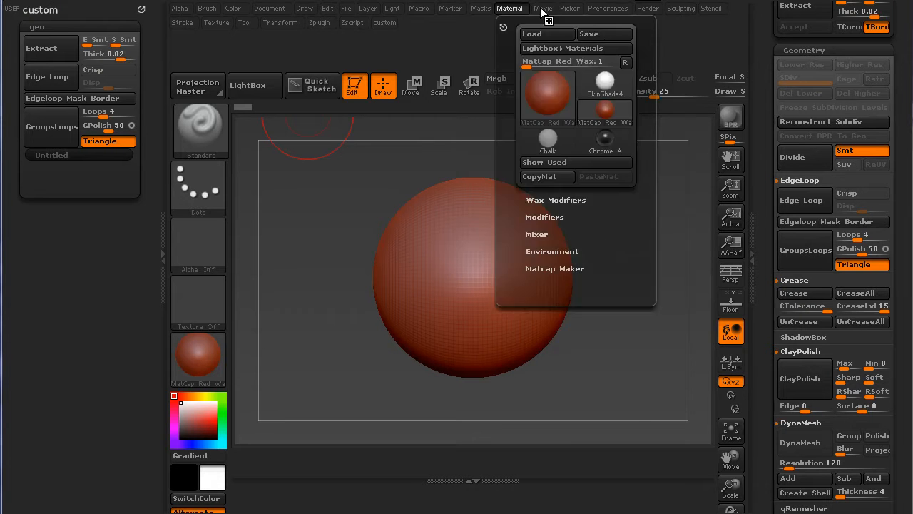
pyautogui.moveTo(608, 10)
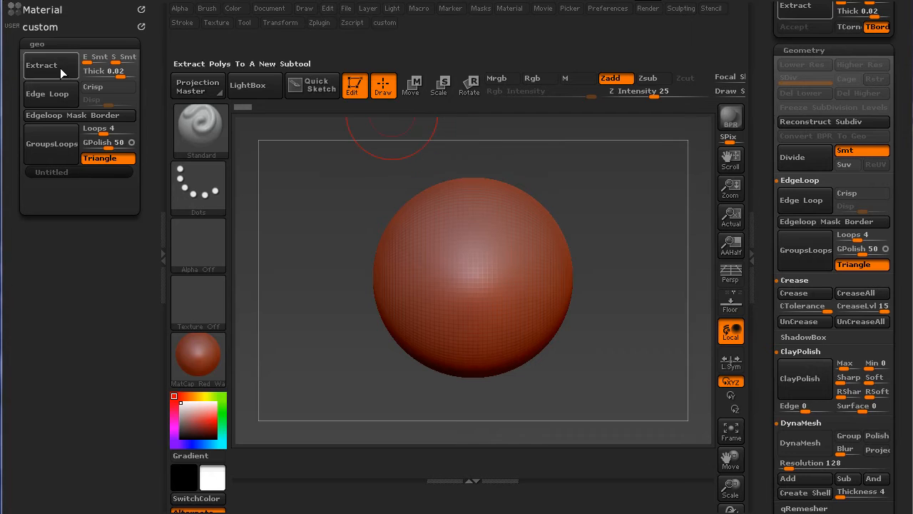
# - Rename the geo subpalette as geometry
pyautogui.press('ctrl')
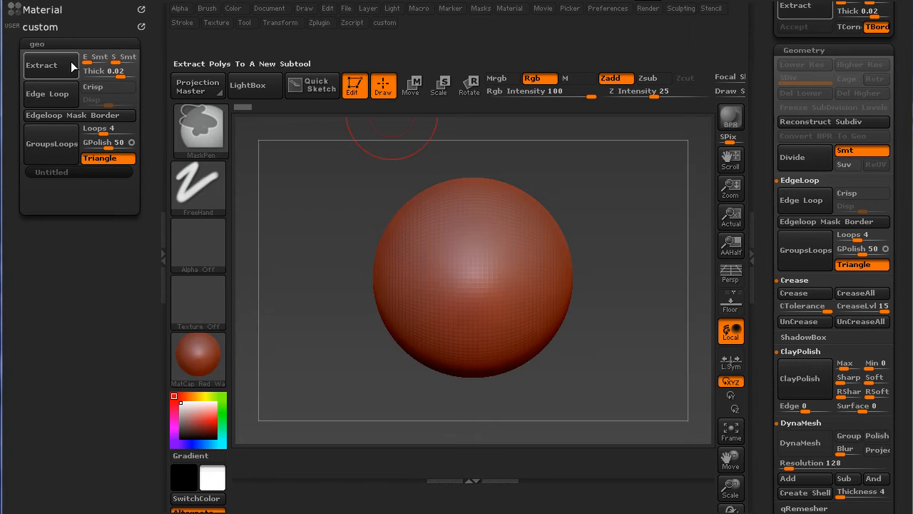
pyautogui.keyDown('ctrl'); pyautogui.click(38, 37); pyautogui.keyUp('ctrl')
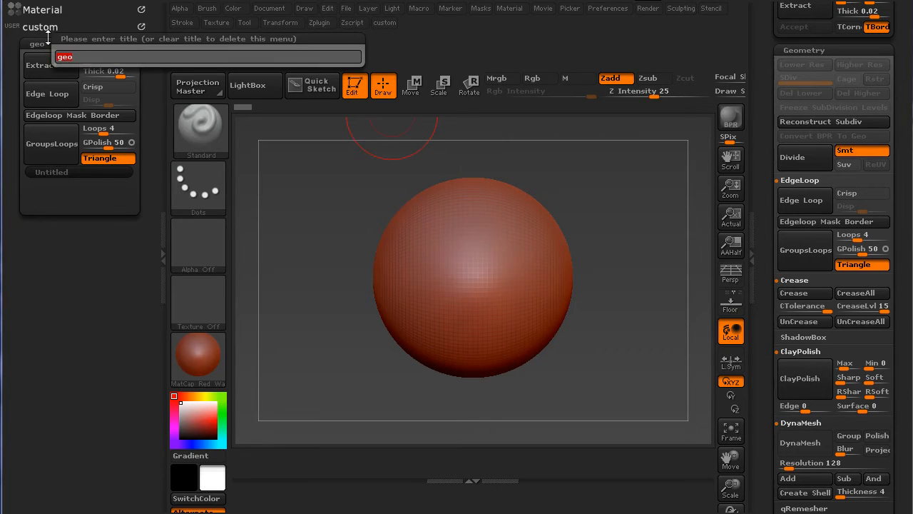
pyautogui.click(92, 62)
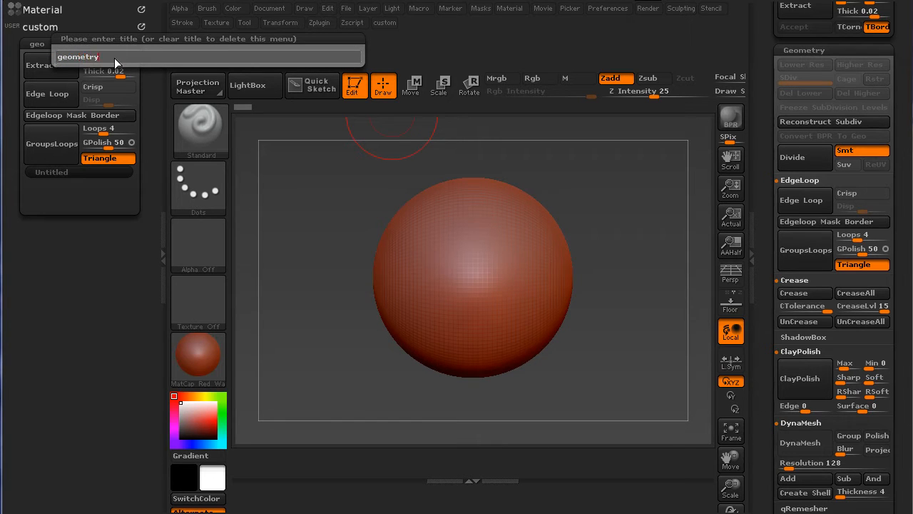
pyautogui.write('metry')
pyautogui.press('Return')
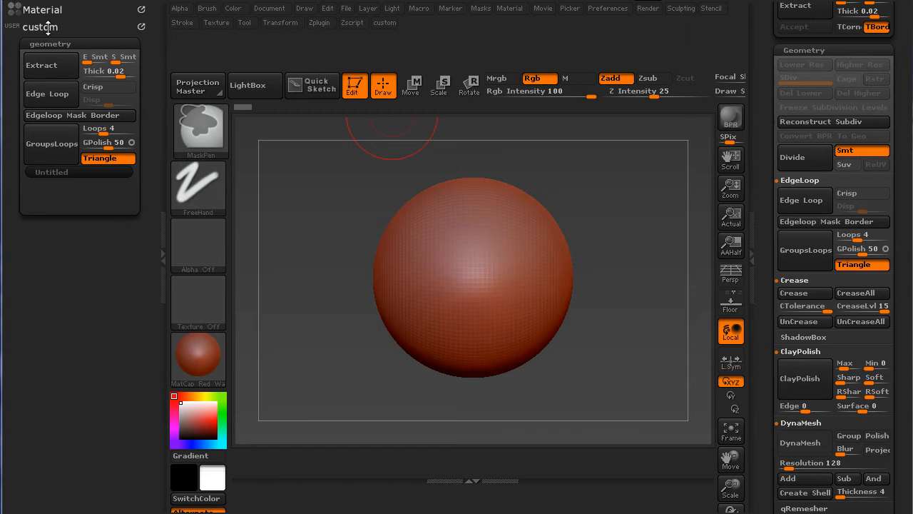
# - Rename the custom menu as custo and turn off Enable Customize
pyautogui.keyDown('ctrl'); pyautogui.click(47, 27); pyautogui.keyUp('ctrl')
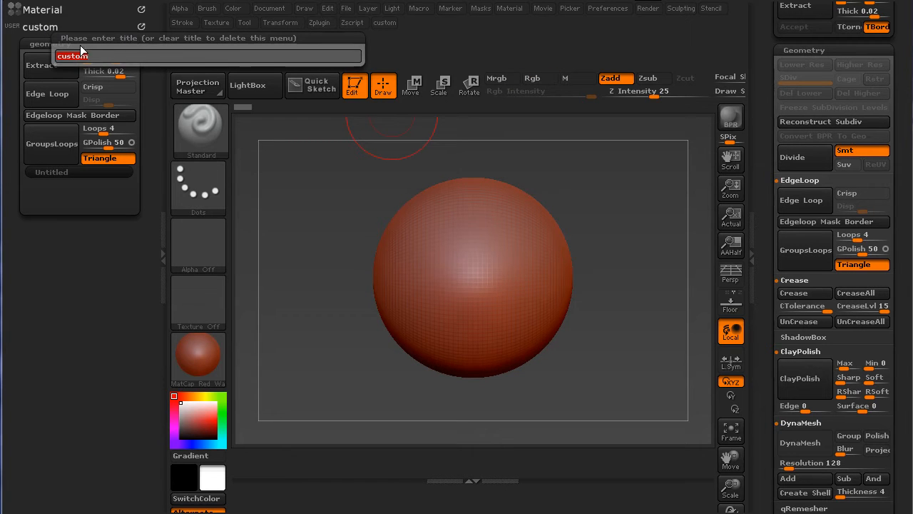
pyautogui.press('BackSpace')
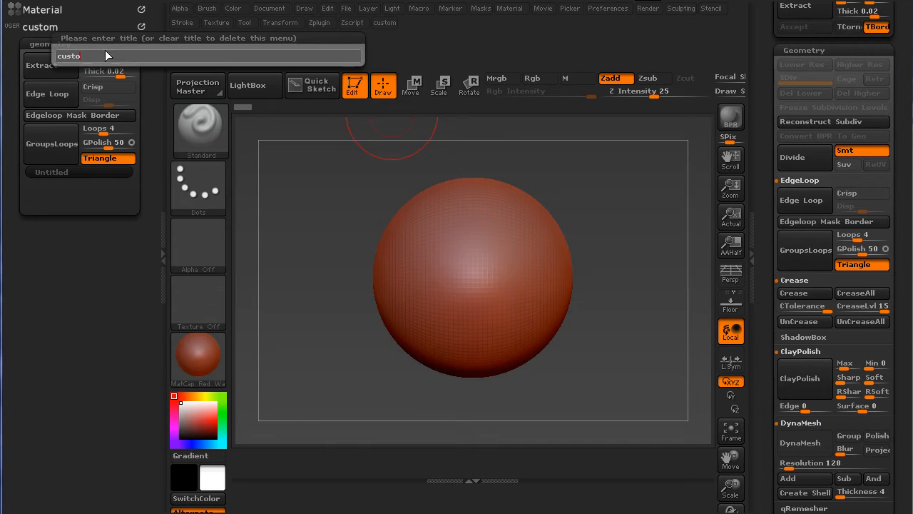
pyautogui.press('Return')
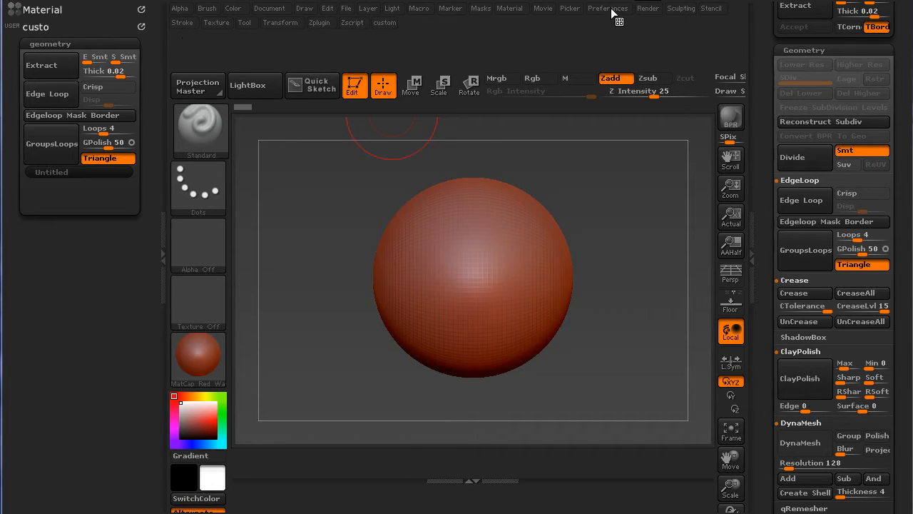
pyautogui.click(637, 130)
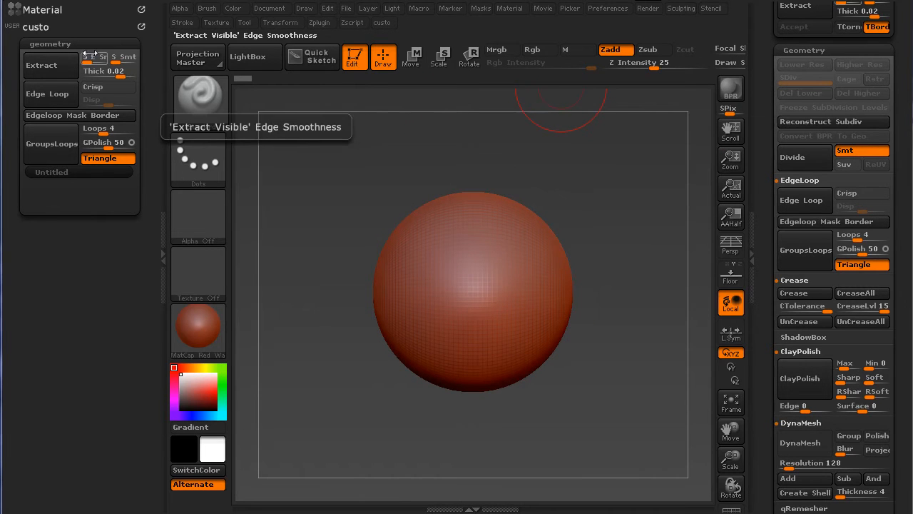
pyautogui.press('ctrl')
pyautogui.keyDown('ctrl'); pyautogui.click(42, 29); pyautogui.keyUp('ctrl')
pyautogui.click(211, 32)
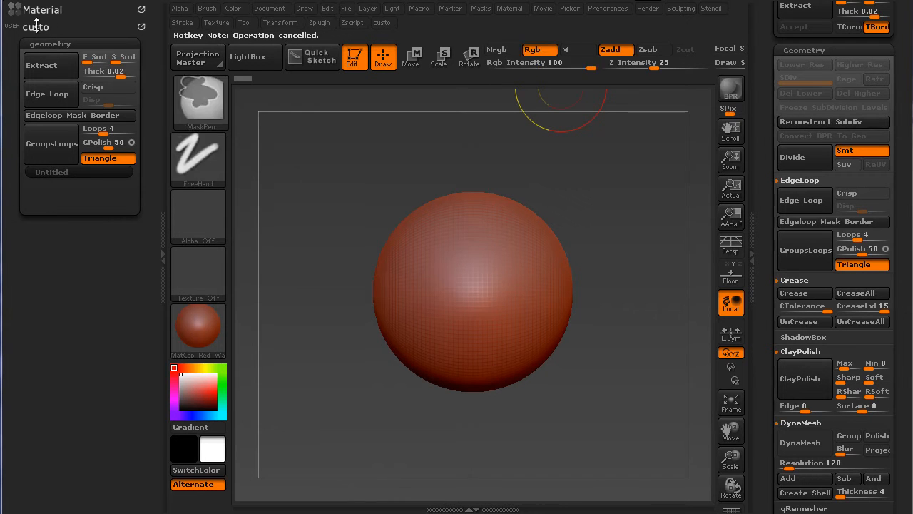
pyautogui.keyDown('ctrl'); pyautogui.click(39, 26); pyautogui.keyUp('ctrl')
pyautogui.click(196, 34)
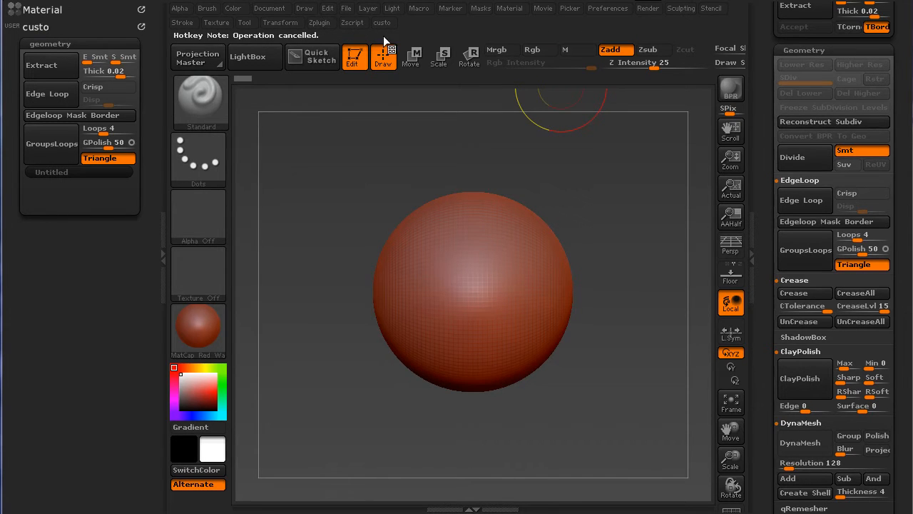
pyautogui.keyDown('ctrl'); pyautogui.click(50, 27); pyautogui.keyUp('ctrl')
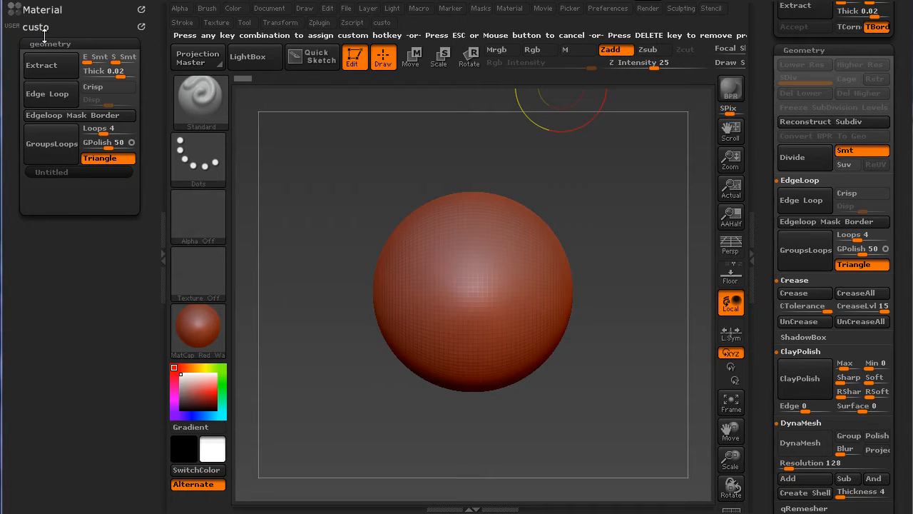
pyautogui.press('Escape')
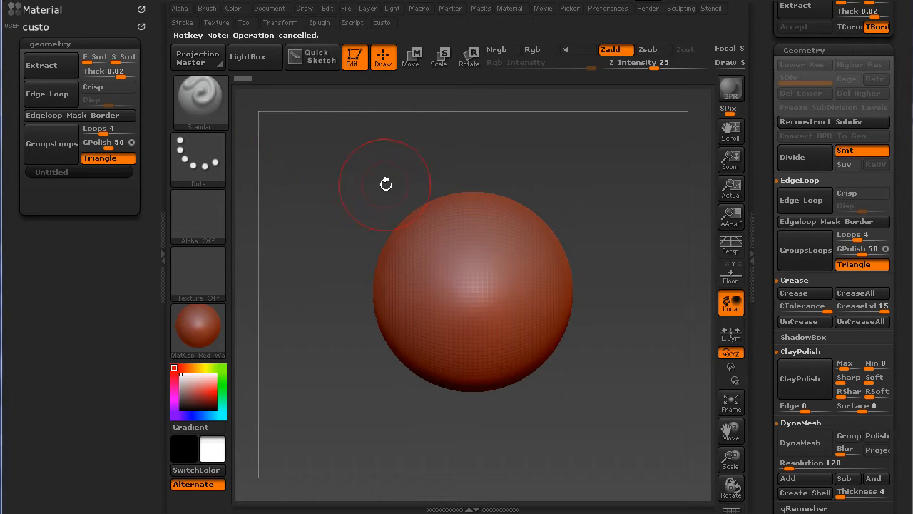
# - Turn Enable Customize back on for editing the interface
pyautogui.press('m')
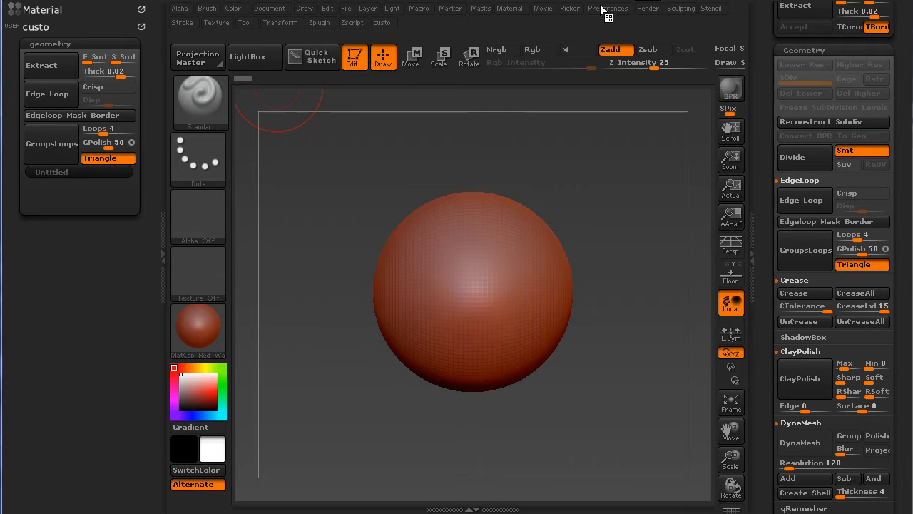
pyautogui.press('r')
pyautogui.moveTo(610, 14)
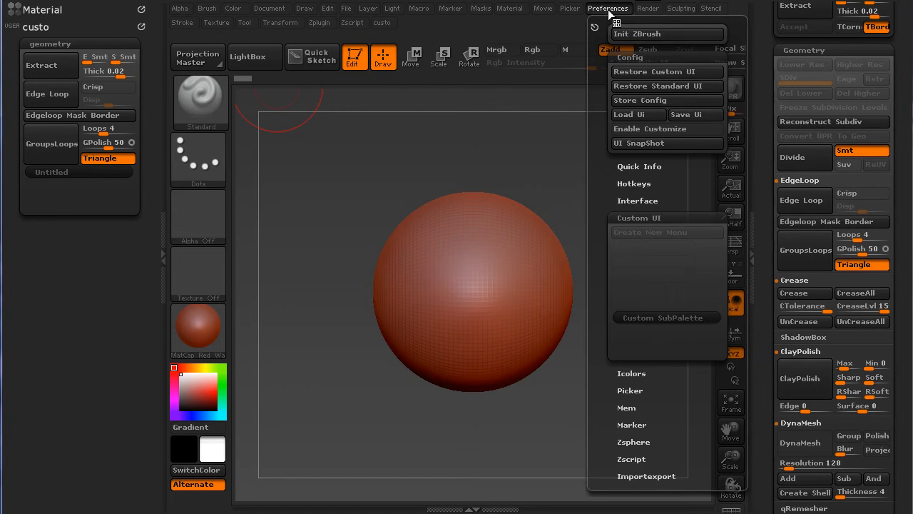
pyautogui.click(656, 129)
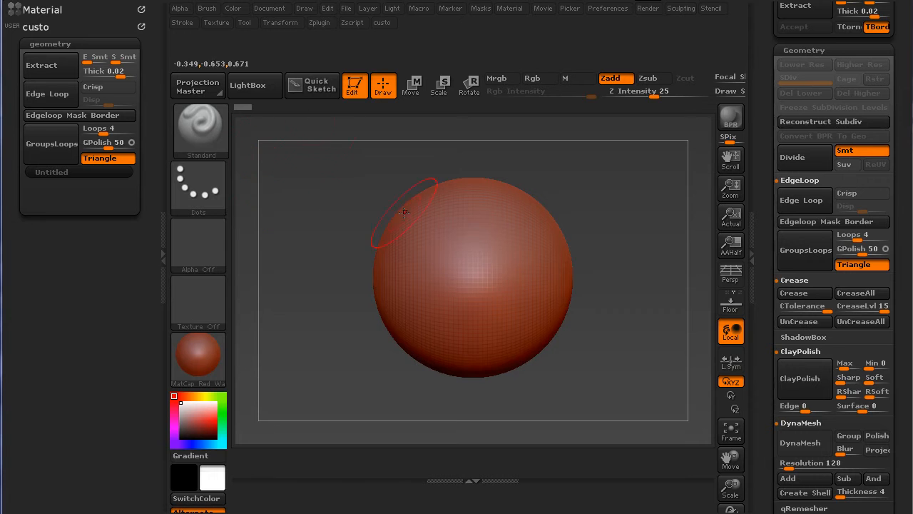
# - Try to copy the MaskLasso brush into the custo menu, below the untitled subpalette
pyautogui.press('ctrl')
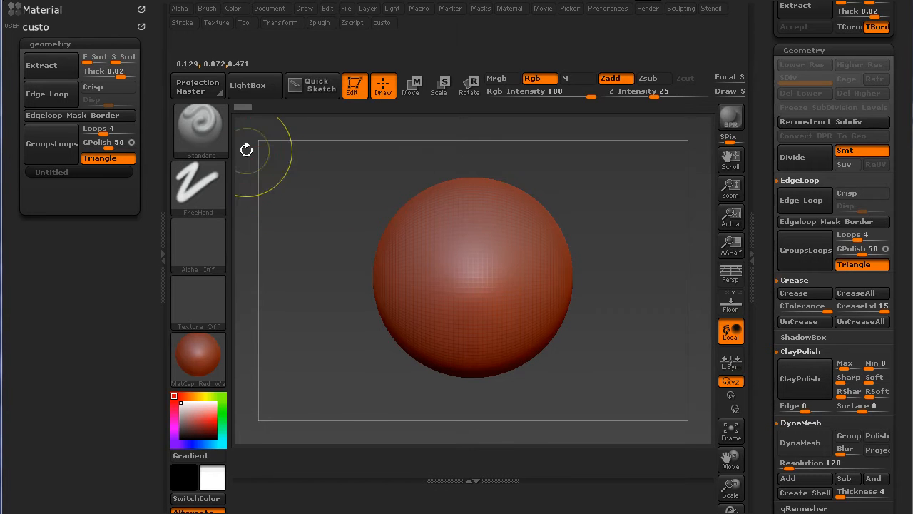
pyautogui.keyDown('ctrl'); pyautogui.click(199, 133); pyautogui.keyUp('ctrl')
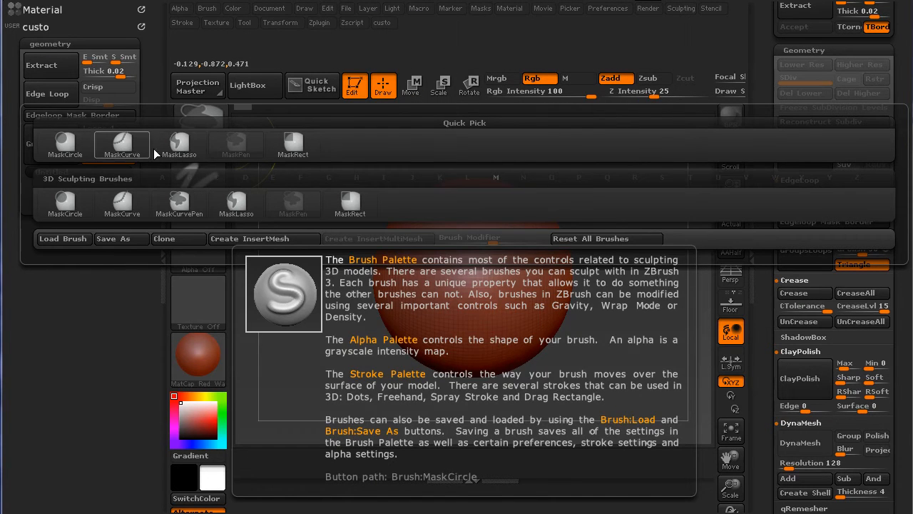
pyautogui.click(179, 147)
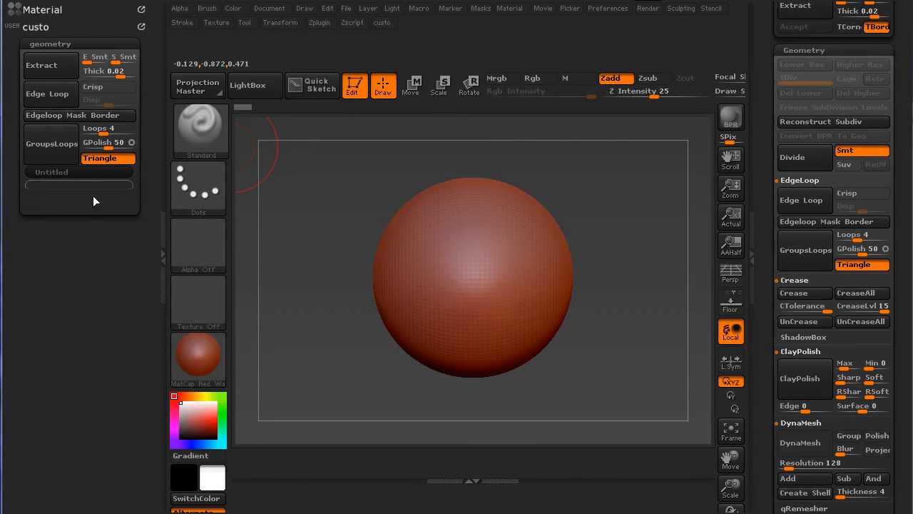
pyautogui.click(213, 9)
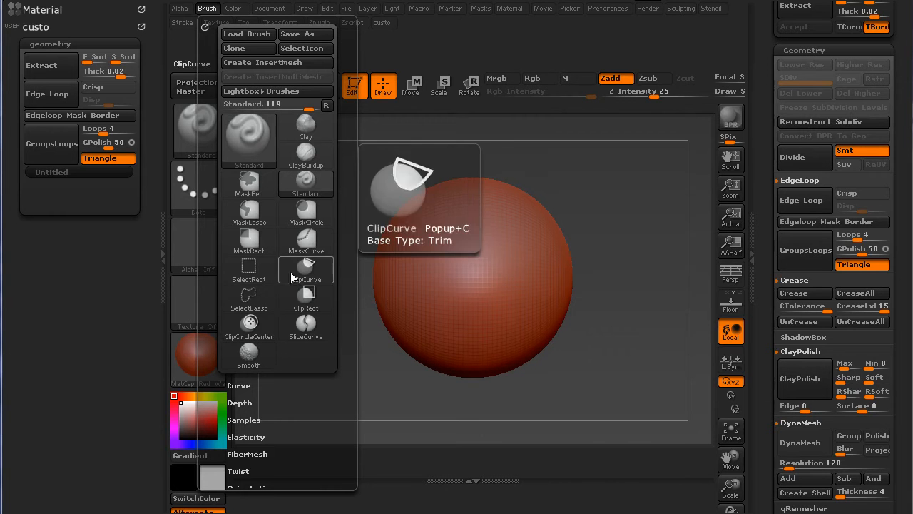
pyautogui.click(251, 210)
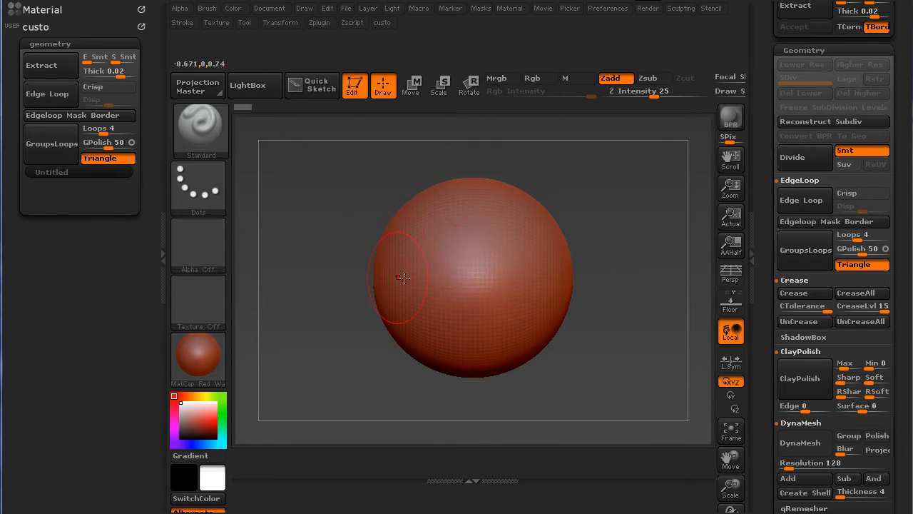
# - Bring up the Sculpting menu over the canvas and examine its Geometry, Grouping, Masking and Deformations subpalettes
pyautogui.press('m')
pyautogui.press('s')
pyautogui.press('space')
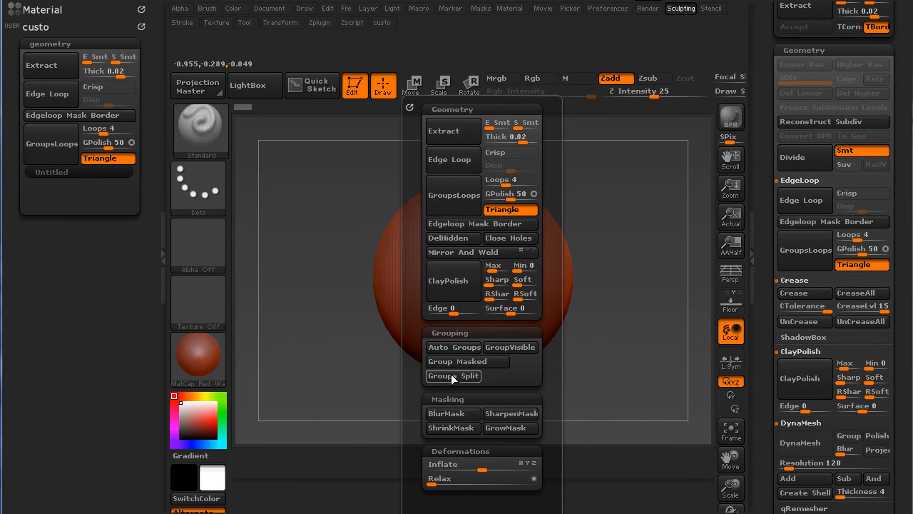